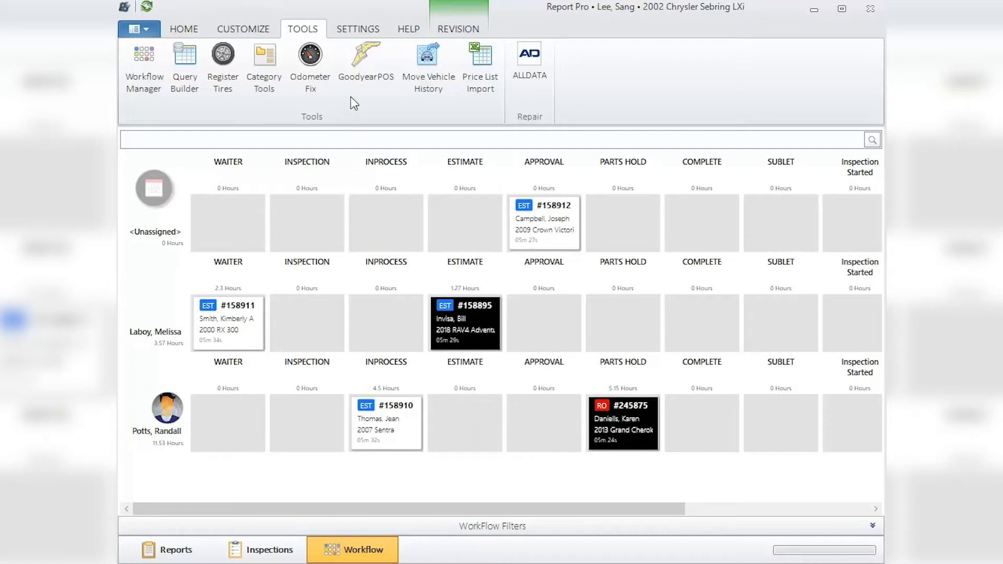
- Move the INPROCESS status above INSPECTION in the workflow status list and save the new order
left_click(353, 30)
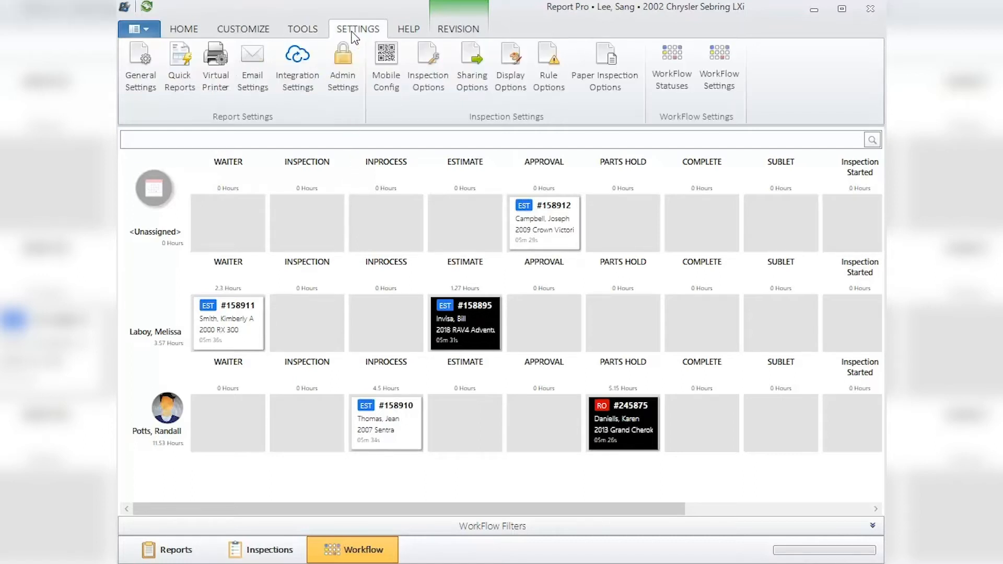
left_click(673, 69)
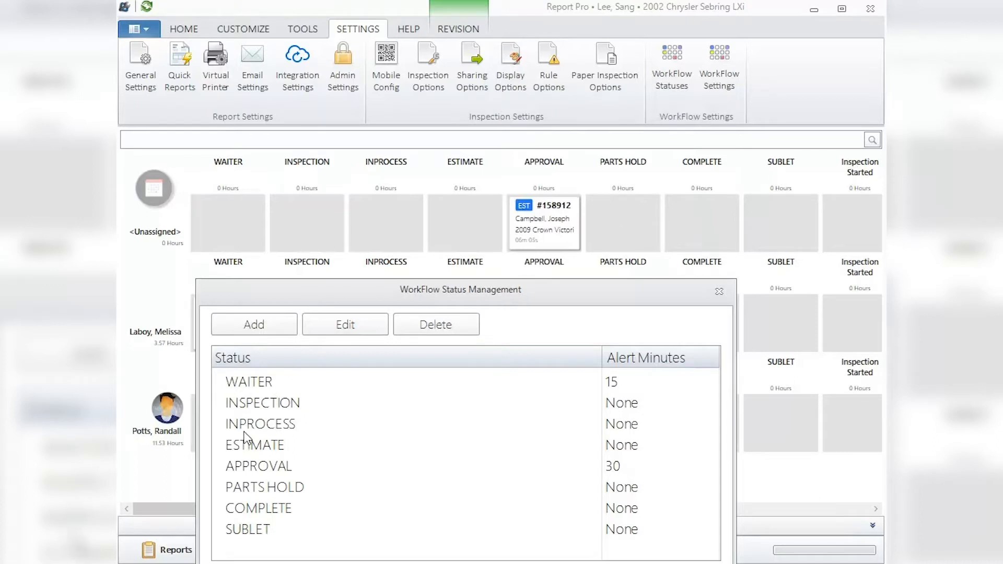
left_click_drag(245, 424, 250, 398)
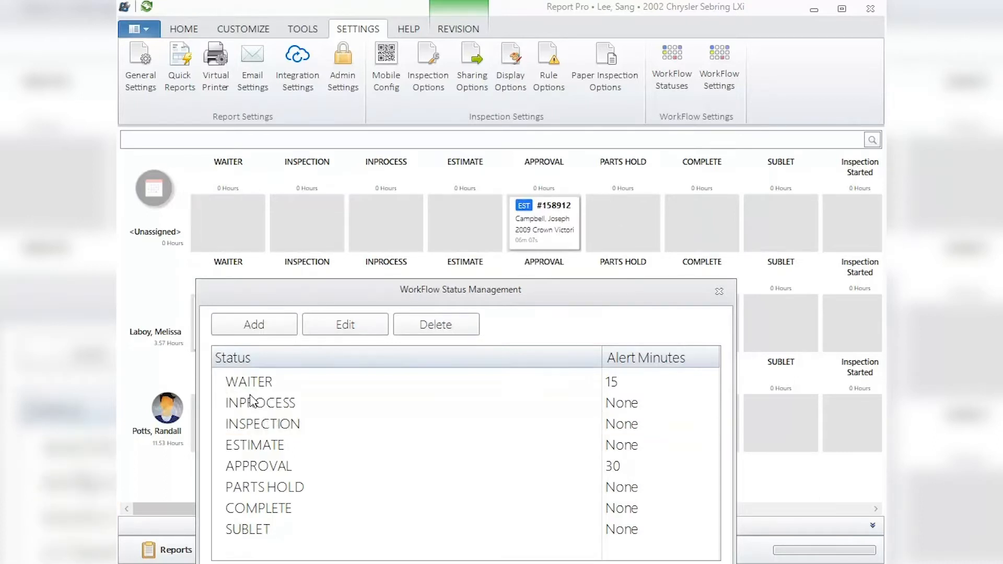
left_click(627, 563)
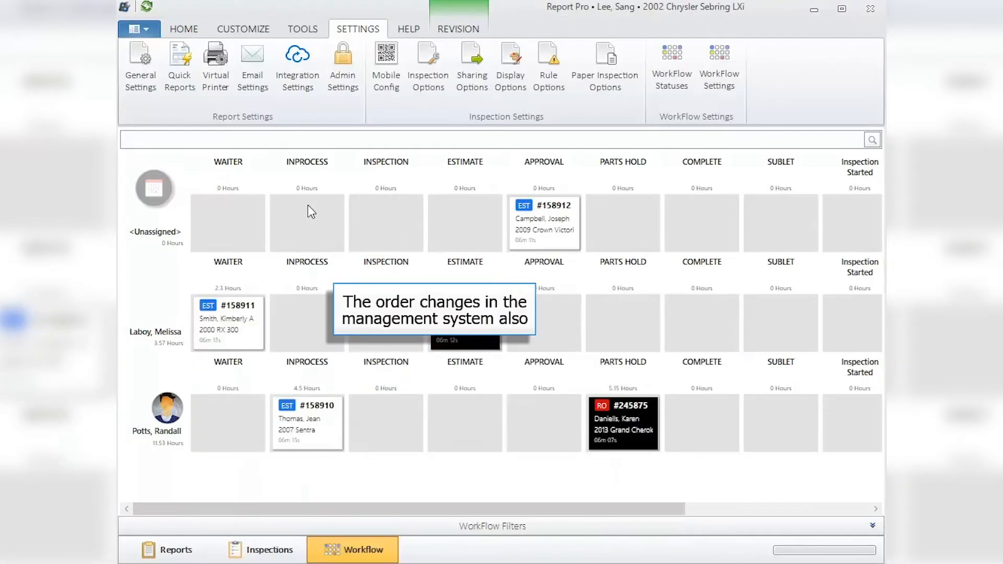
- Return the INPROCESS status to its place below INSPECTION in the workflow status list and save the order
left_click(672, 69)
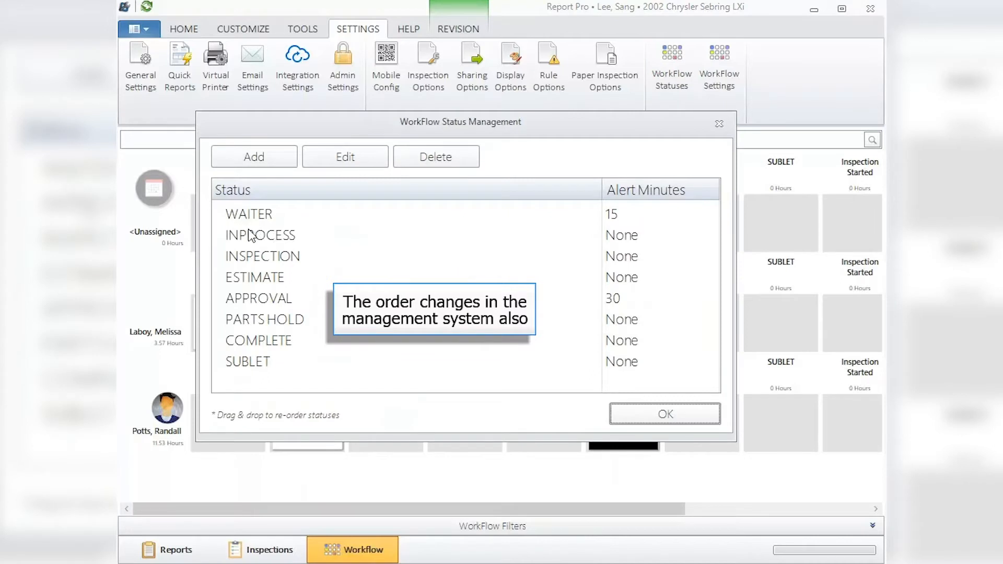
left_click_drag(256, 242, 255, 262)
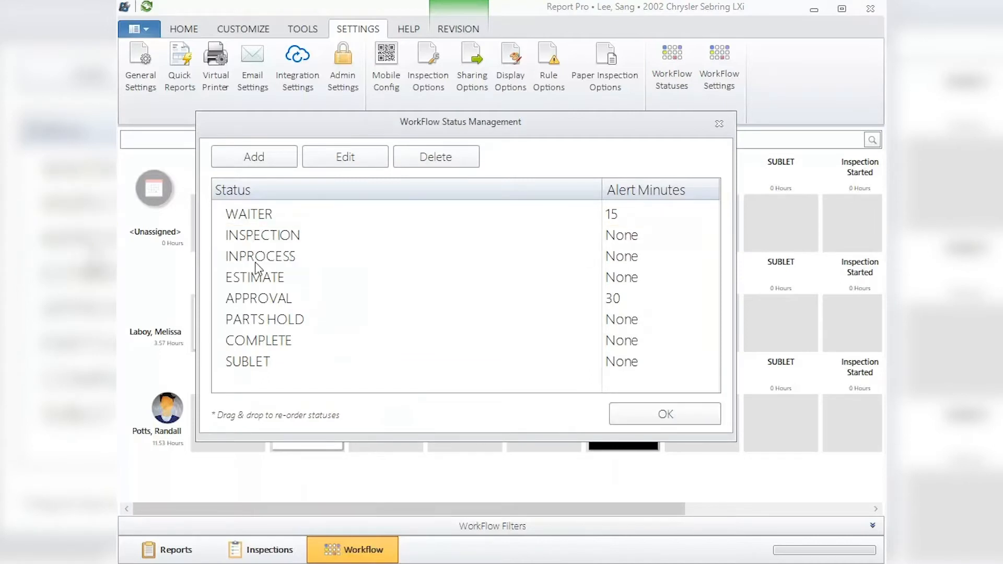
left_click(636, 408)
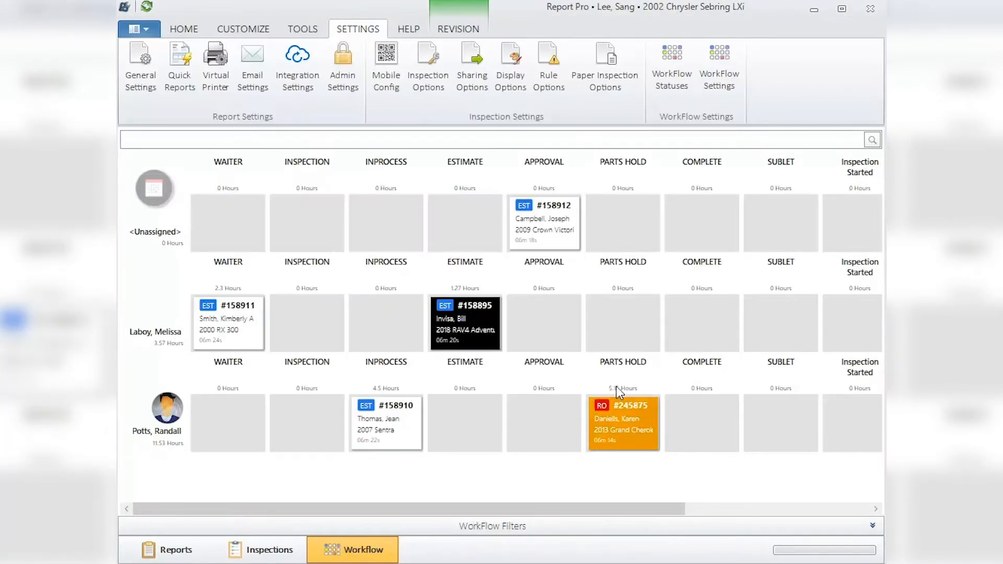
- Review the WAITER workflow status's name and time-in-status alert minutes, then close its editor and the status list
left_click(672, 68)
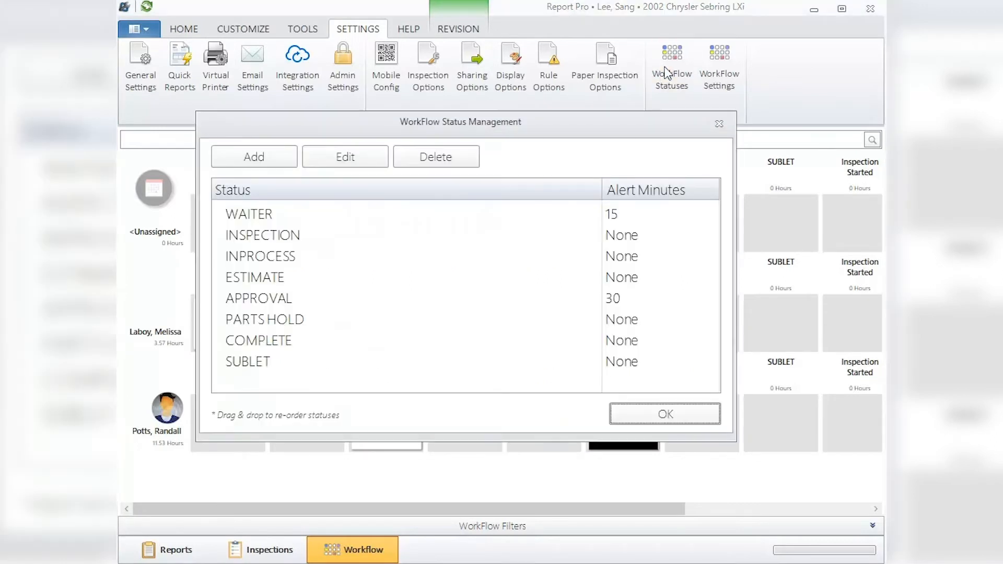
left_click(245, 216)
double_click(244, 216)
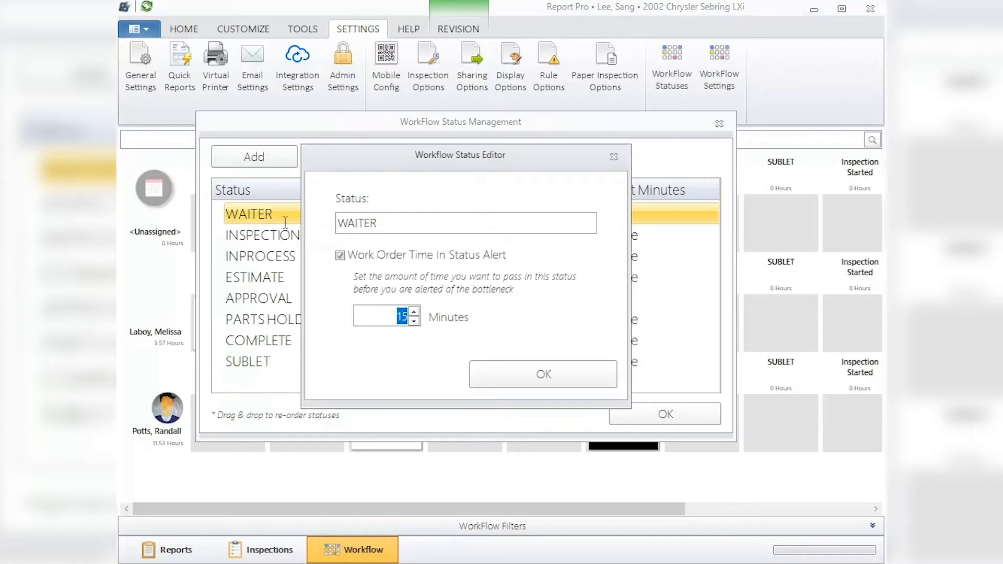
left_click_drag(400, 226, 328, 232)
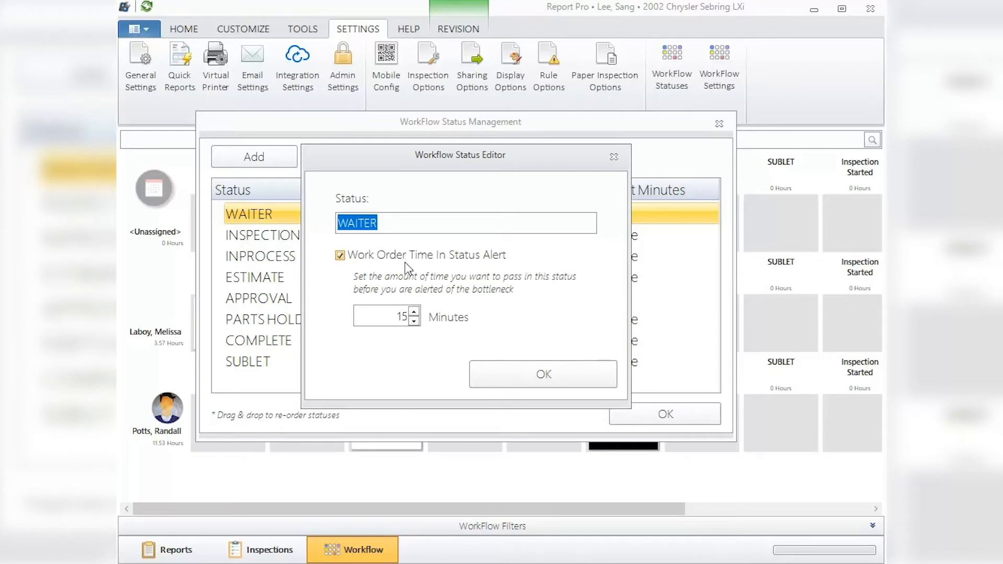
double_click(402, 318)
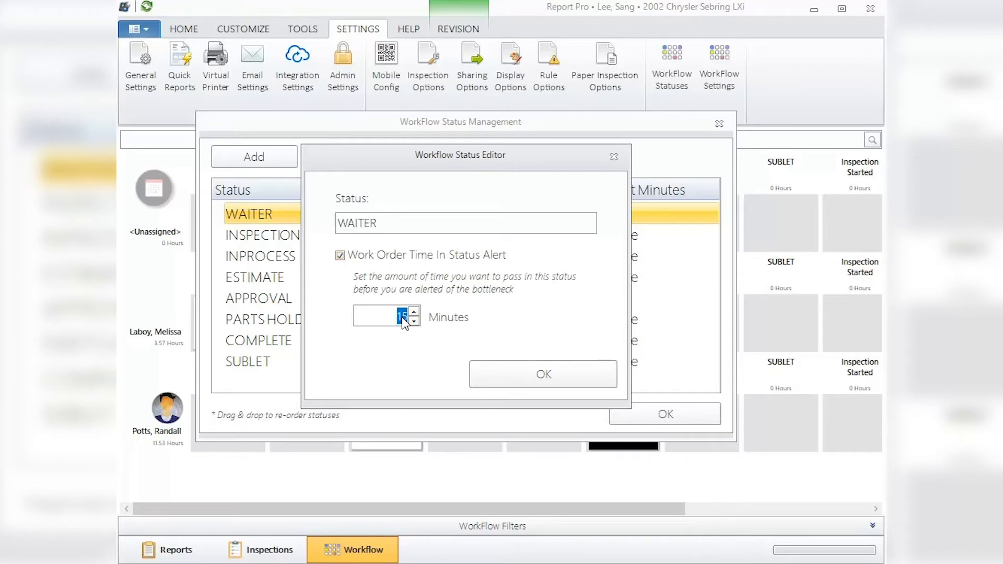
left_click(391, 224)
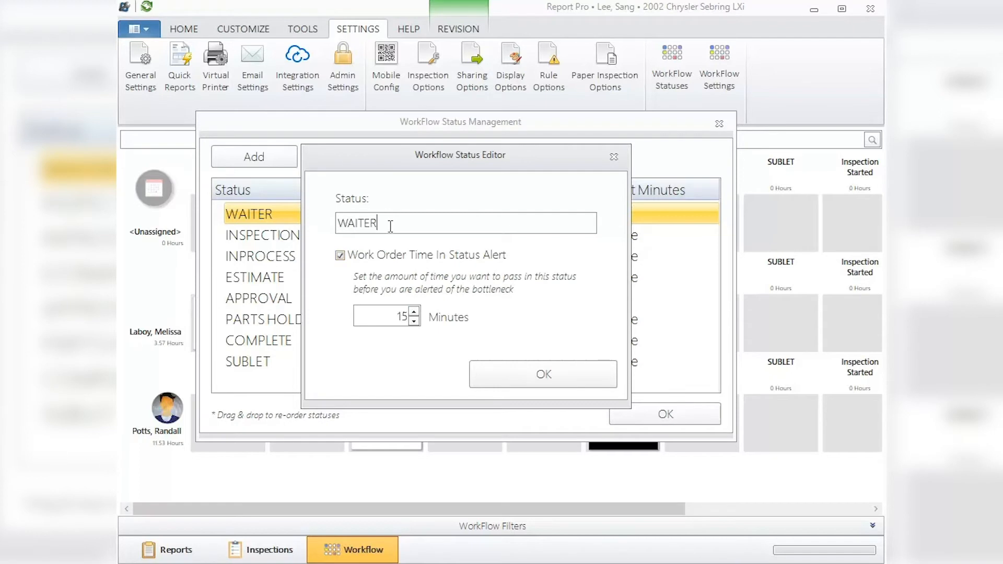
left_click(503, 369)
left_click(641, 413)
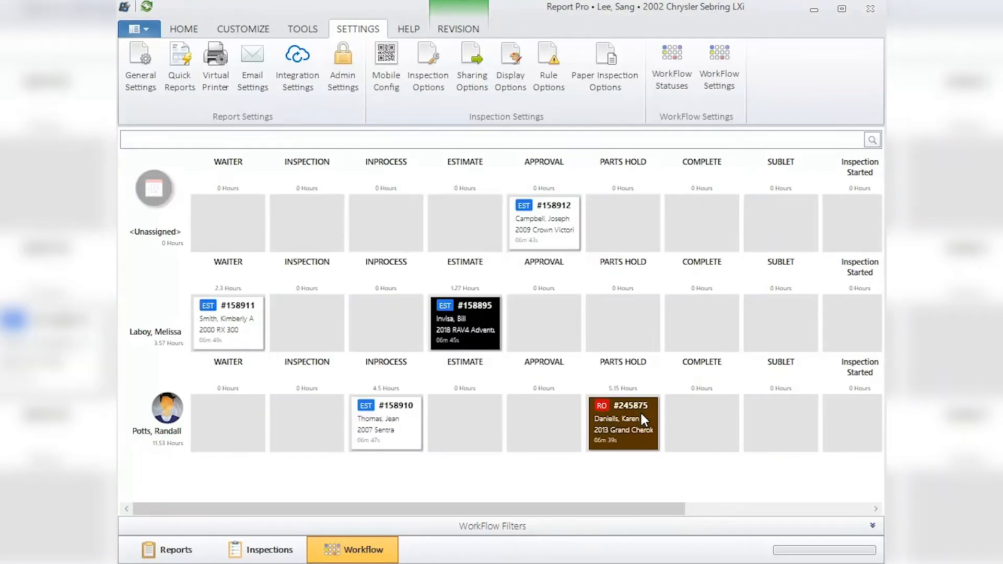
- Move the 2000 RX 300 work order from WAITER to INSPECTION and back to WAITER to reset its status timer
left_click(237, 347)
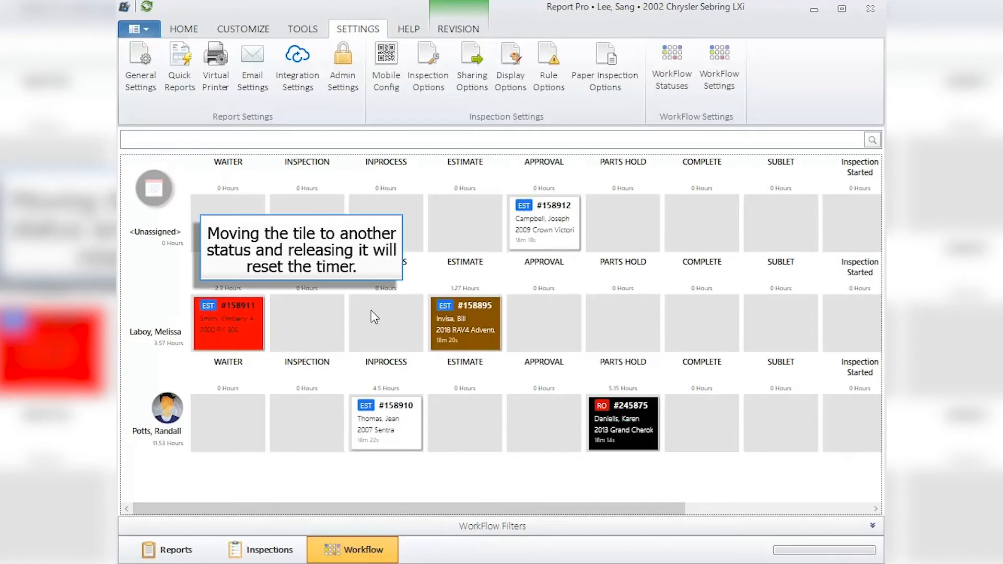
left_click_drag(234, 315, 305, 316)
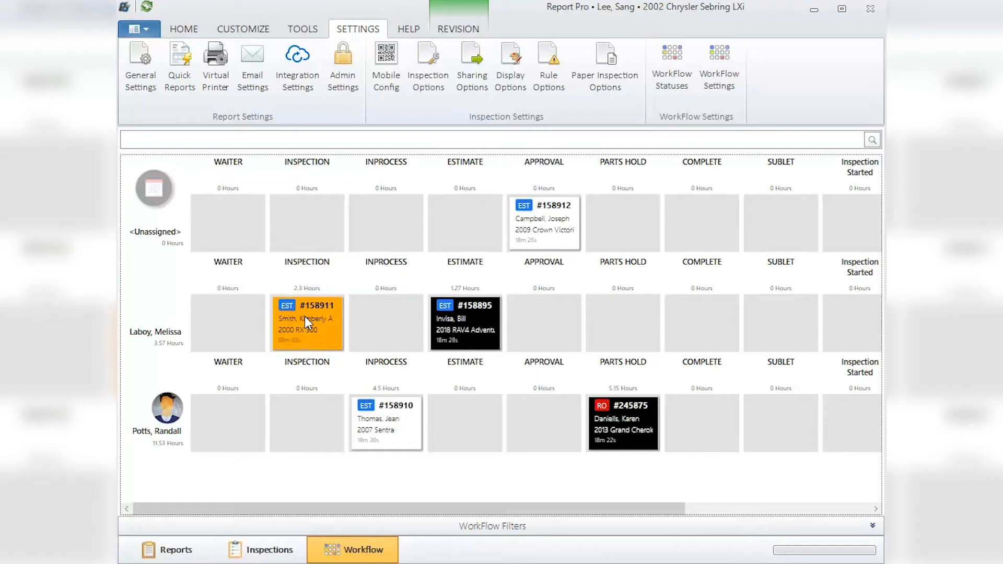
left_click_drag(305, 316, 249, 321)
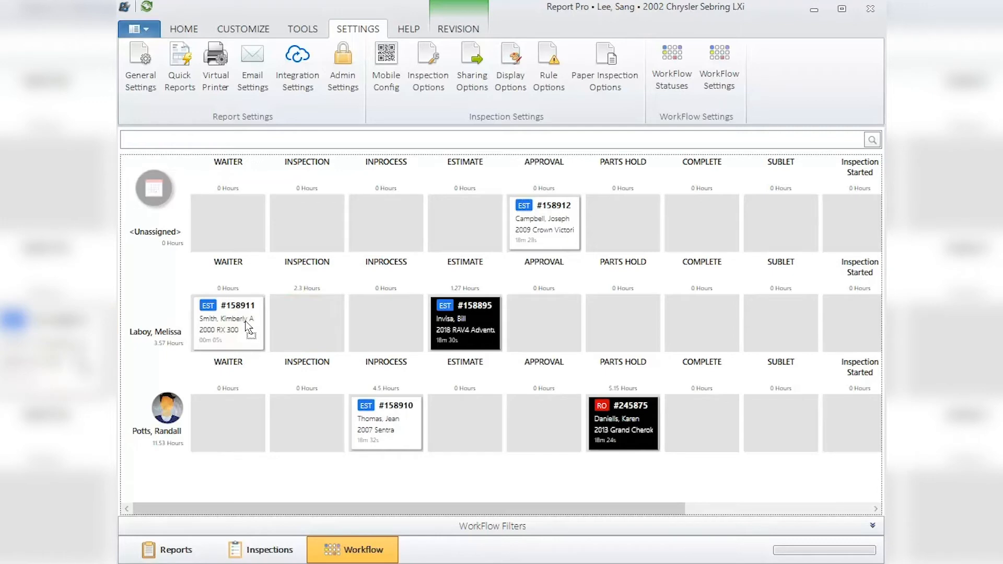
left_click(246, 320)
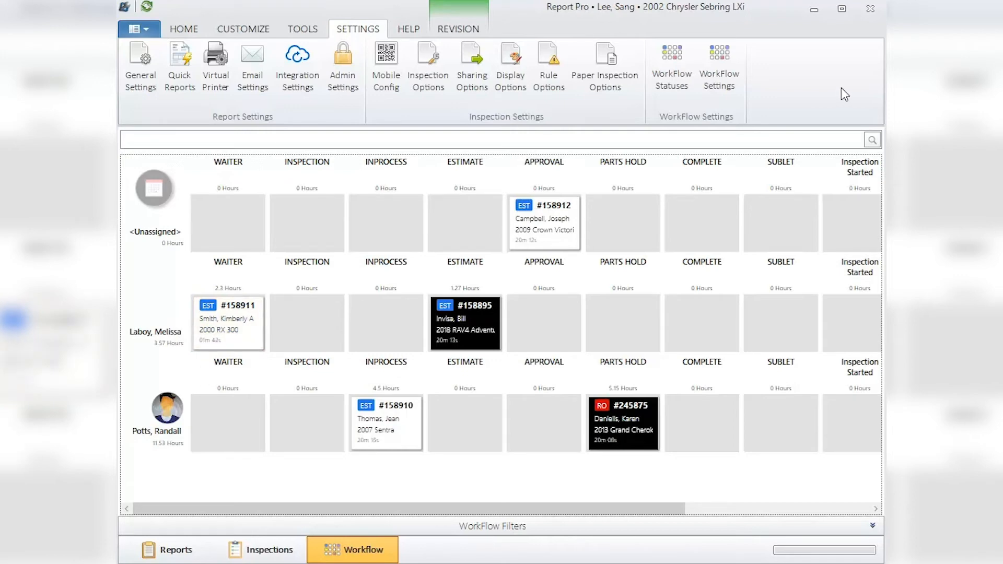
- Delete the SUBLET status from the workflow status list and confirm the deletion
left_click(673, 58)
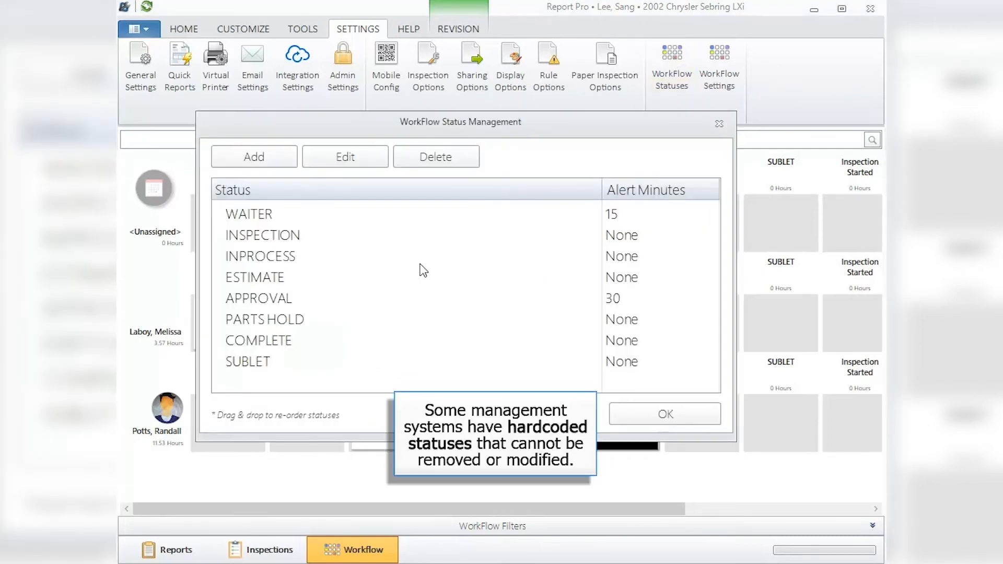
left_click(256, 360)
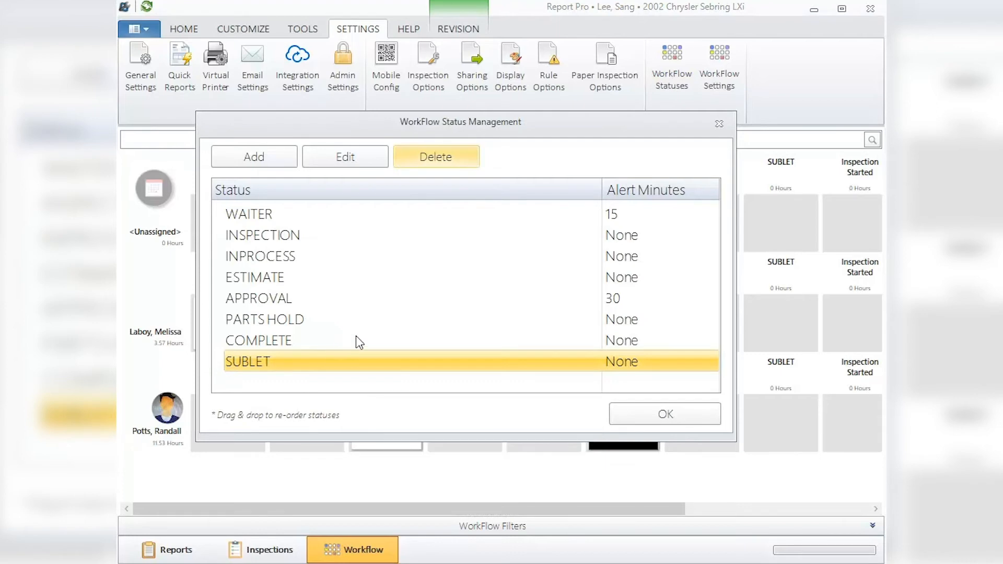
left_click(440, 156)
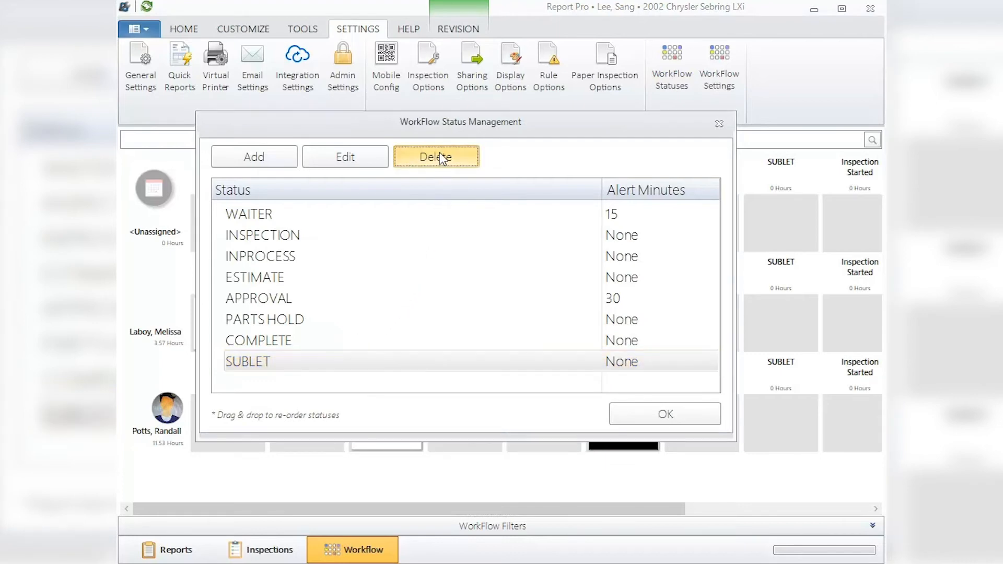
left_click(434, 306)
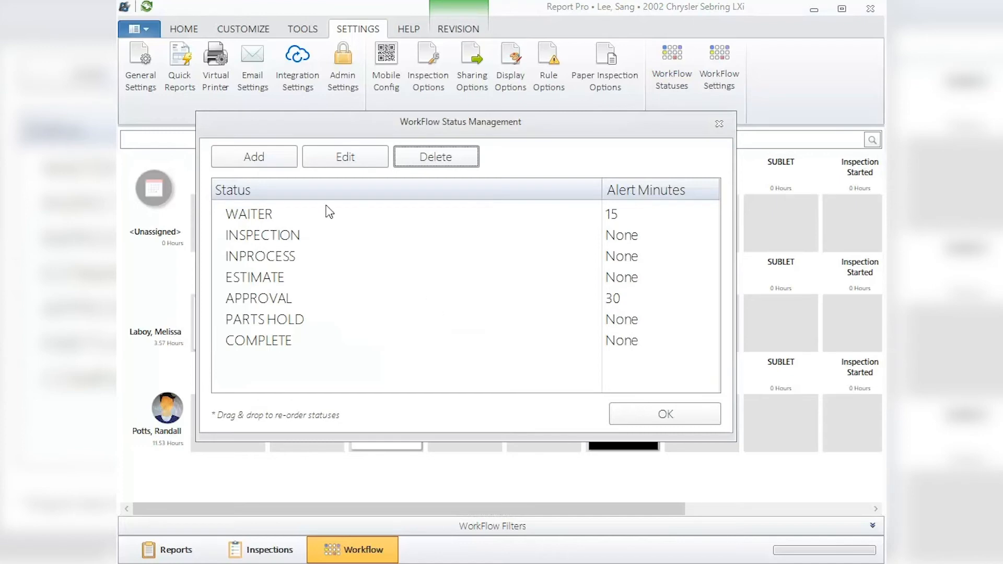
- Add a workflow status named SUBLET without a time-in-status alert and save the status list
left_click(263, 158)
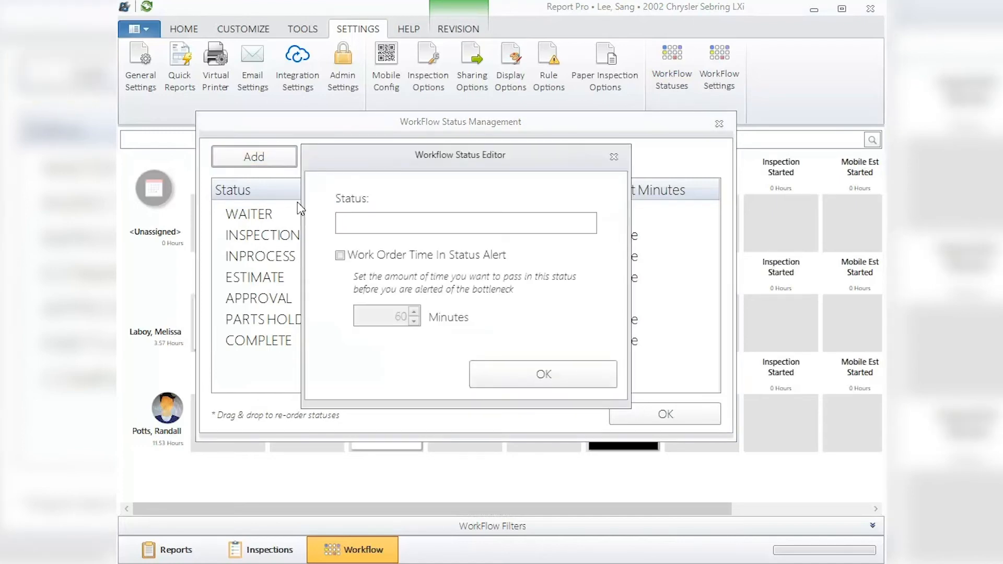
type("SUBLET")
left_click(524, 369)
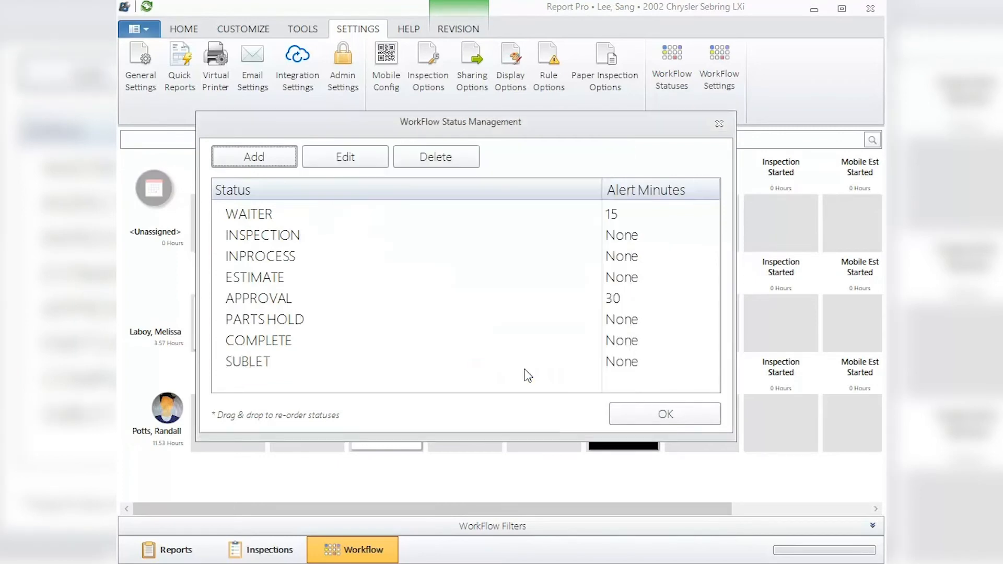
left_click(678, 412)
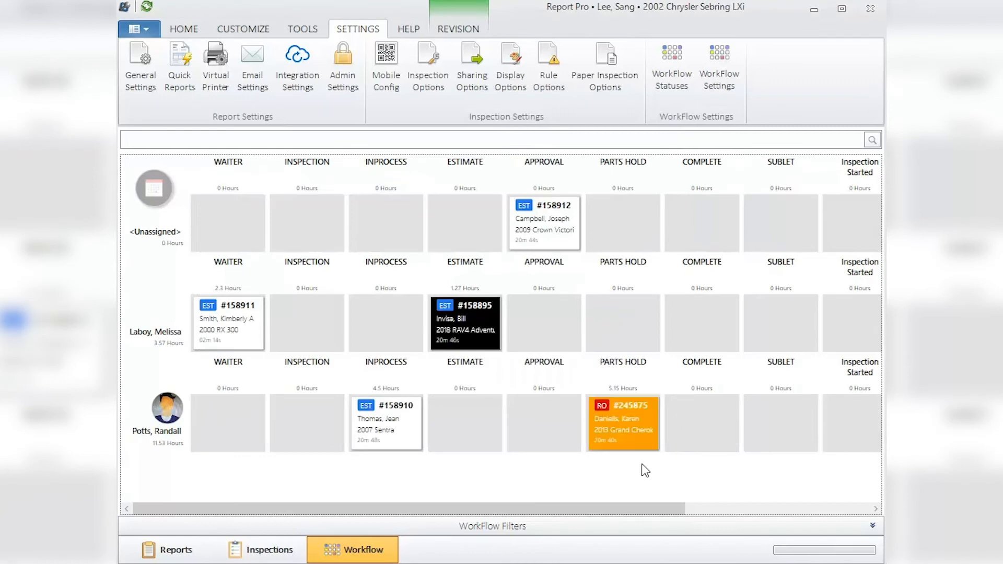
- Change the workflow view mode to Technician Only and accept losing the current work order prioritization
left_click_drag(603, 511, 787, 511)
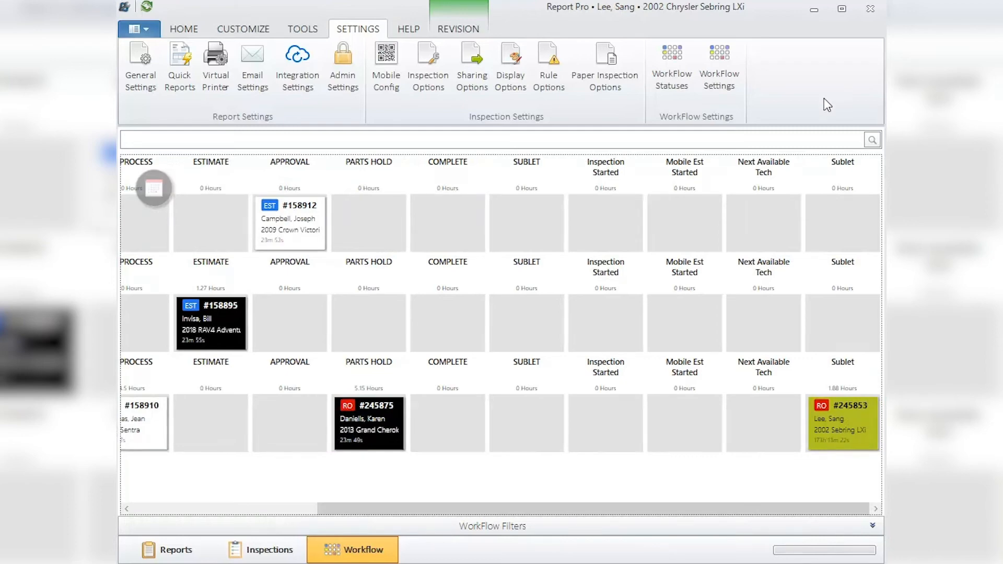
left_click(723, 73)
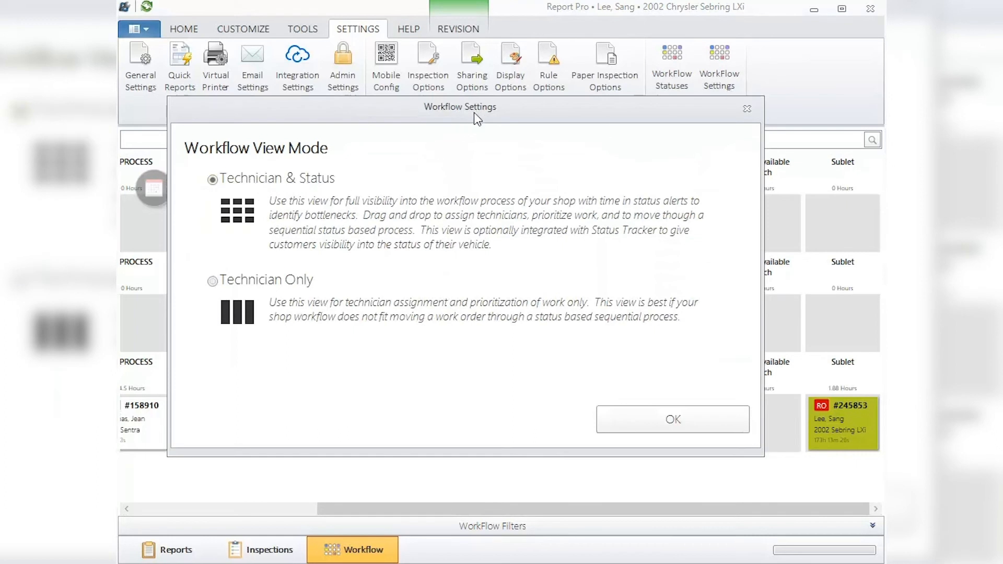
left_click_drag(481, 111, 500, 383)
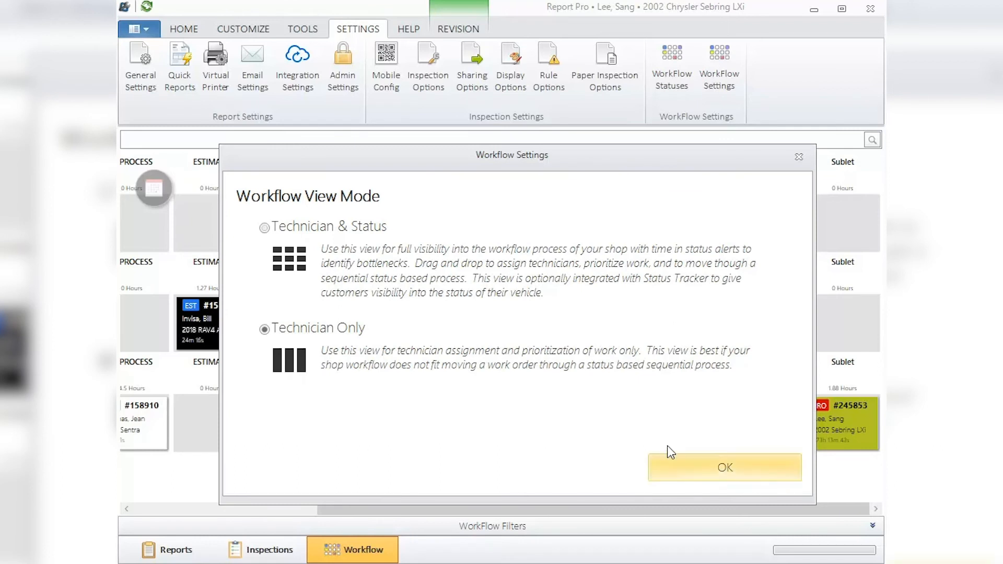
left_click(670, 466)
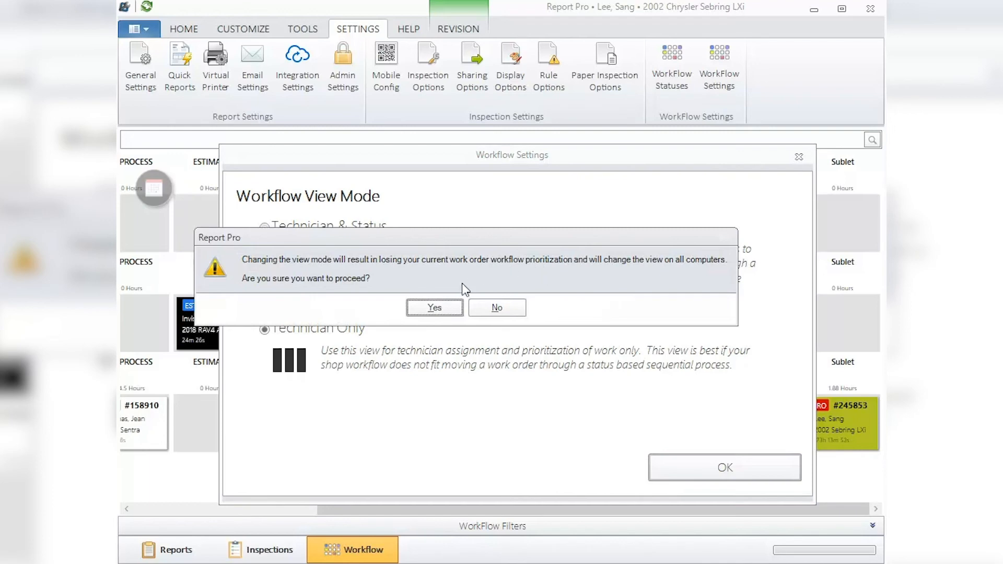
left_click(440, 312)
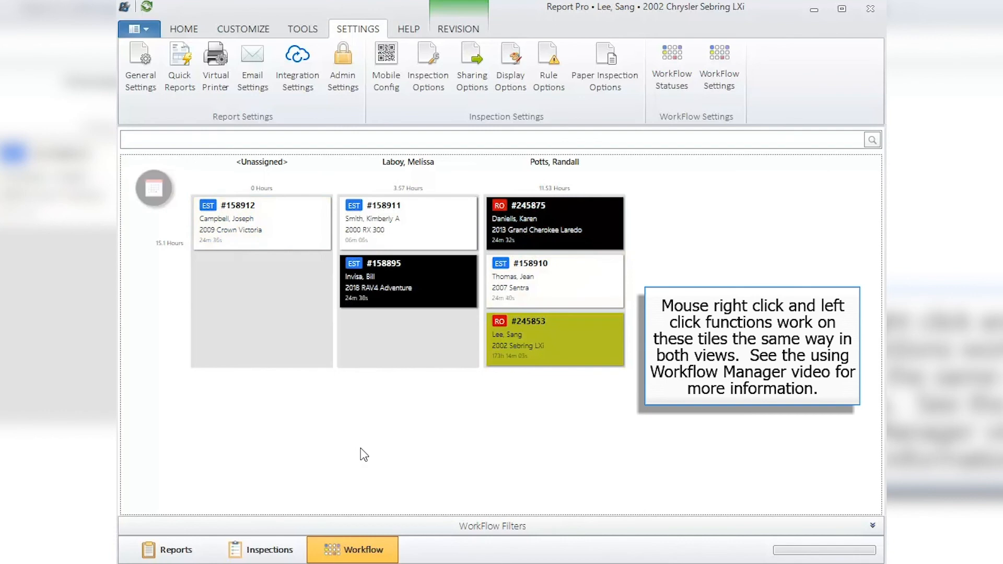
- Set the workflow view mode back to Technician & Status and shrink the board so more status columns fit
left_click(714, 70)
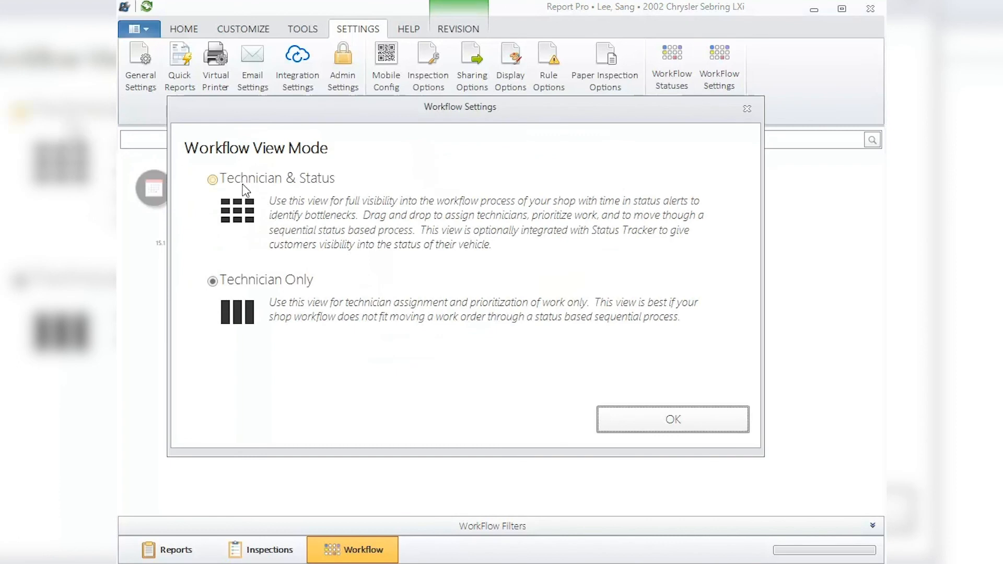
left_click(213, 181)
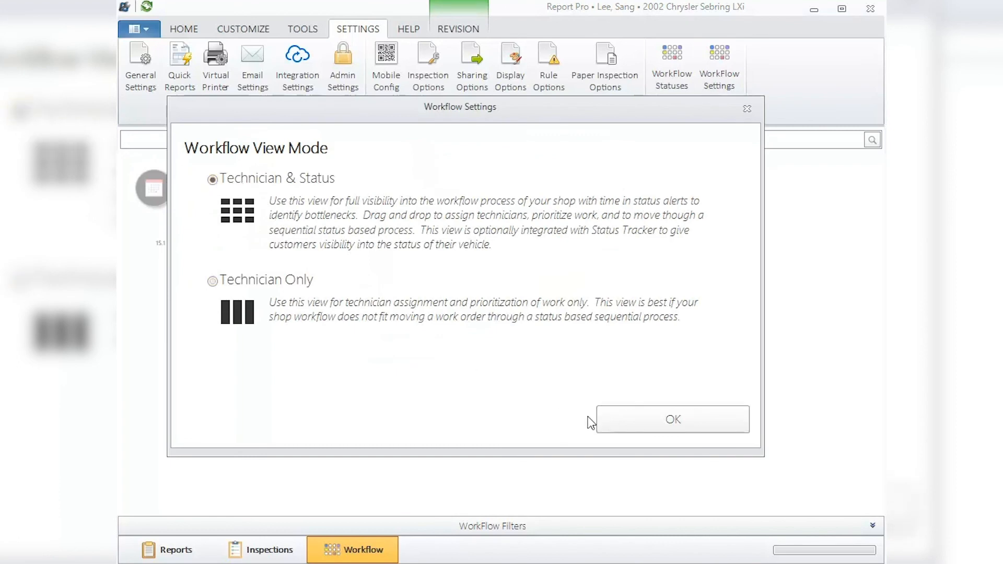
left_click(626, 424)
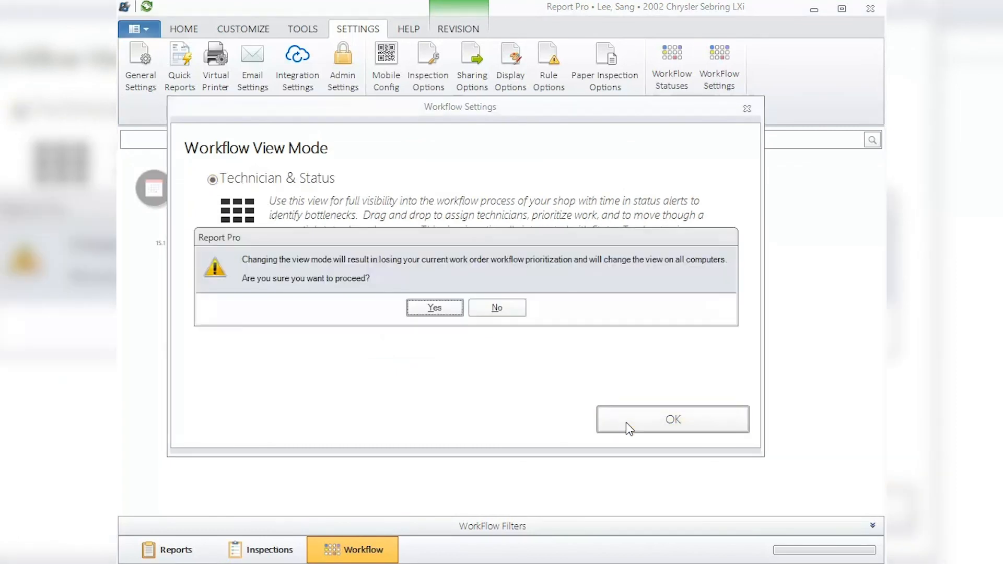
left_click(432, 309)
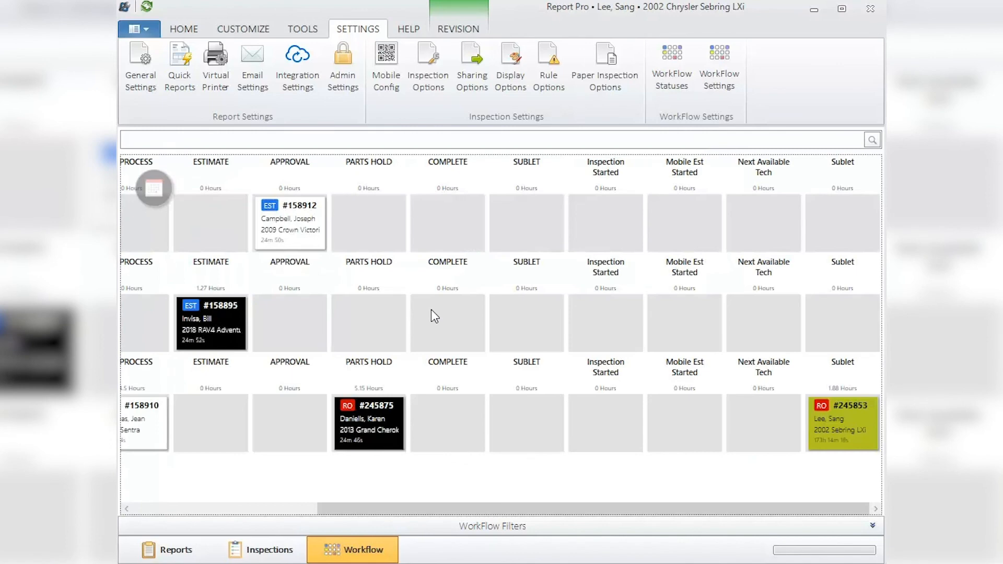
scroll(431, 310, "down", 2)
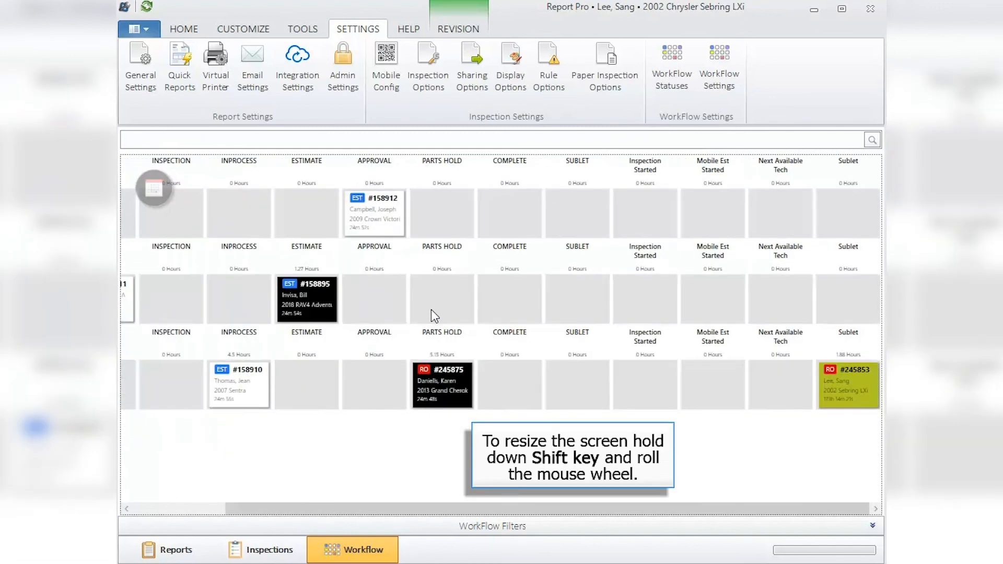